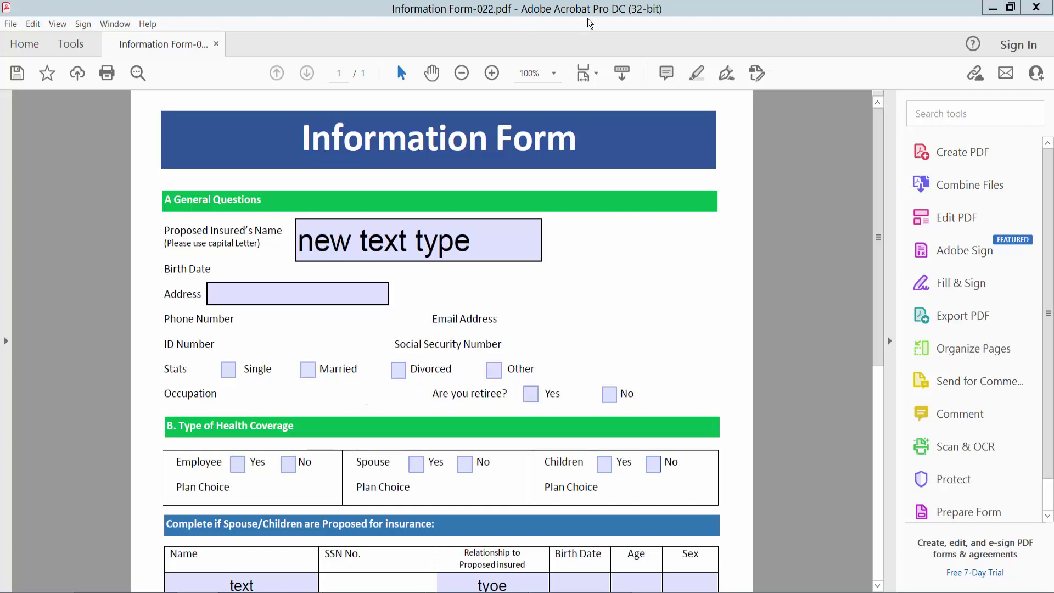
- Switch the Information Form into Prepare Form mode from the Tools centre
{"action": "left_click", "coordinate": [316, 293]}
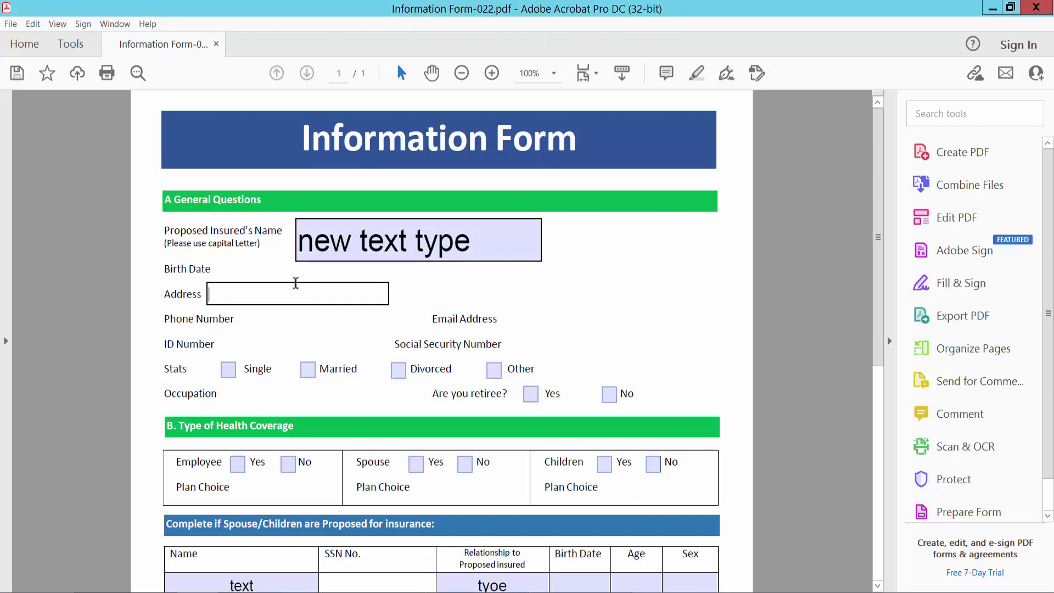
{"action": "left_click", "coordinate": [428, 280]}
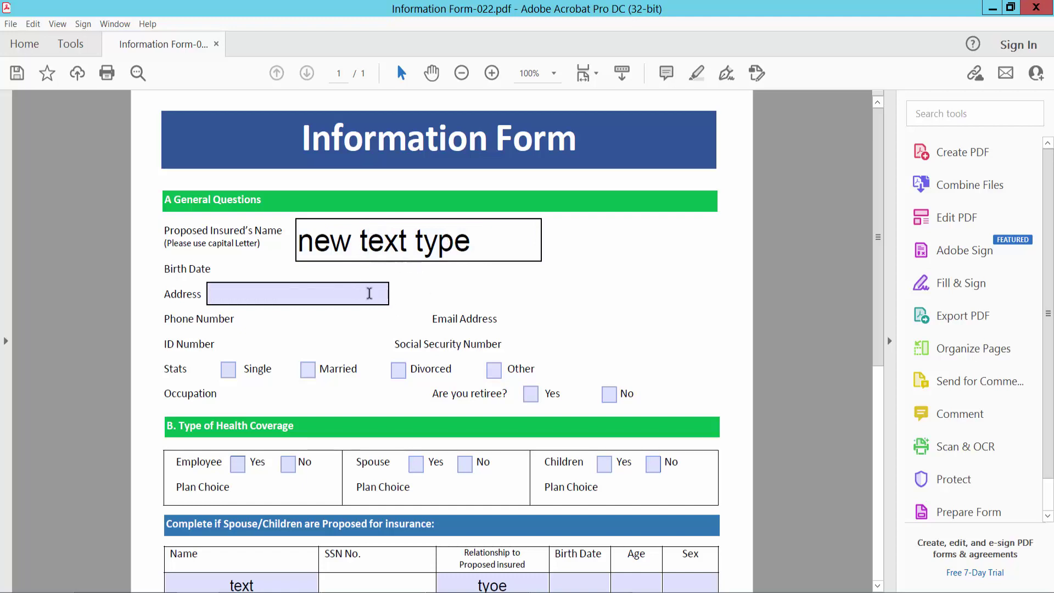
{"action": "left_click", "coordinate": [367, 241]}
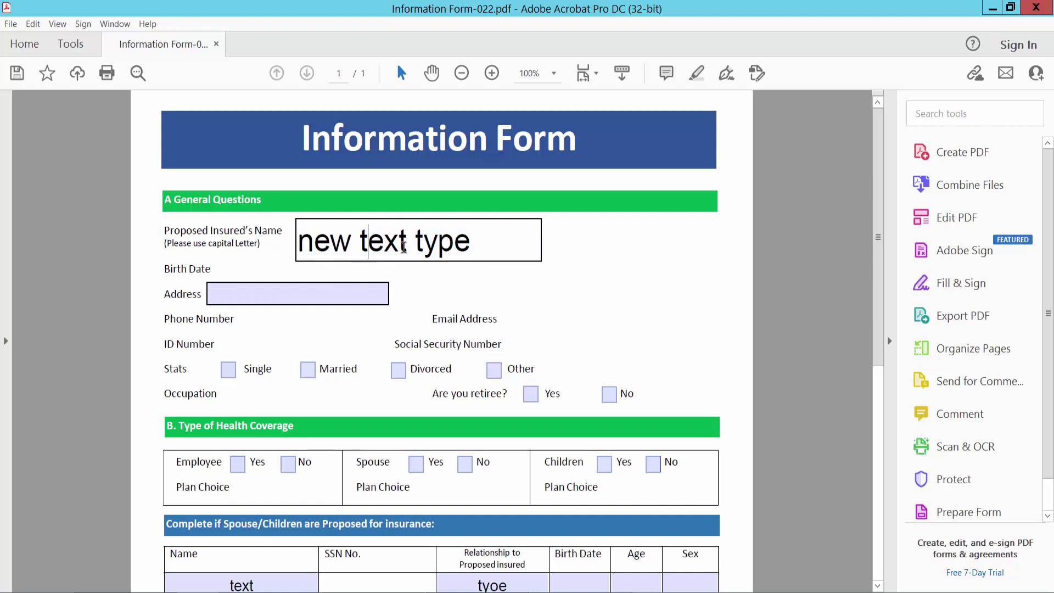
{"action": "left_click", "coordinate": [69, 44]}
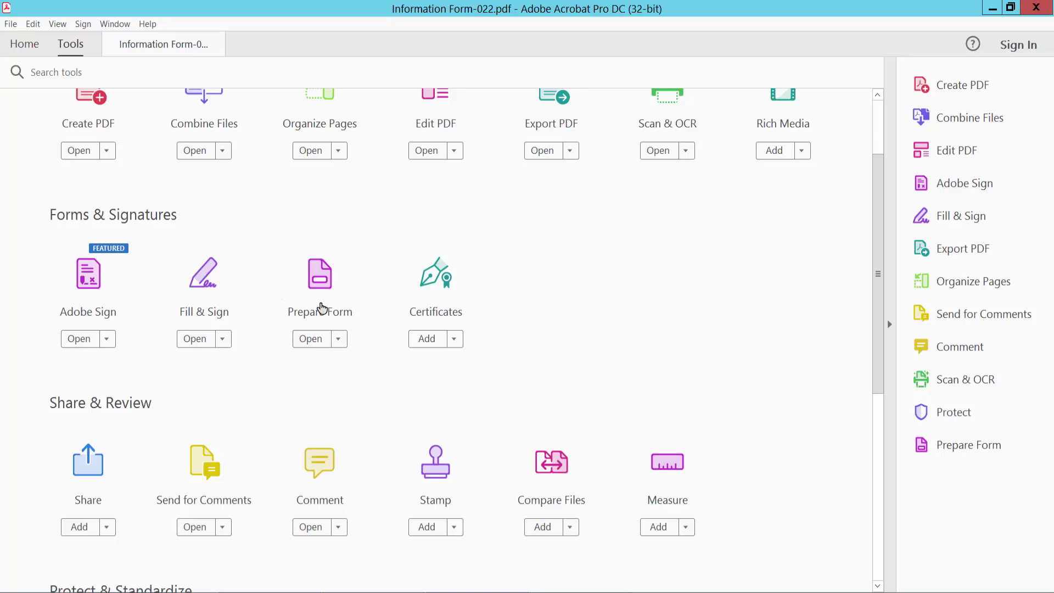
{"action": "left_click", "coordinate": [323, 297]}
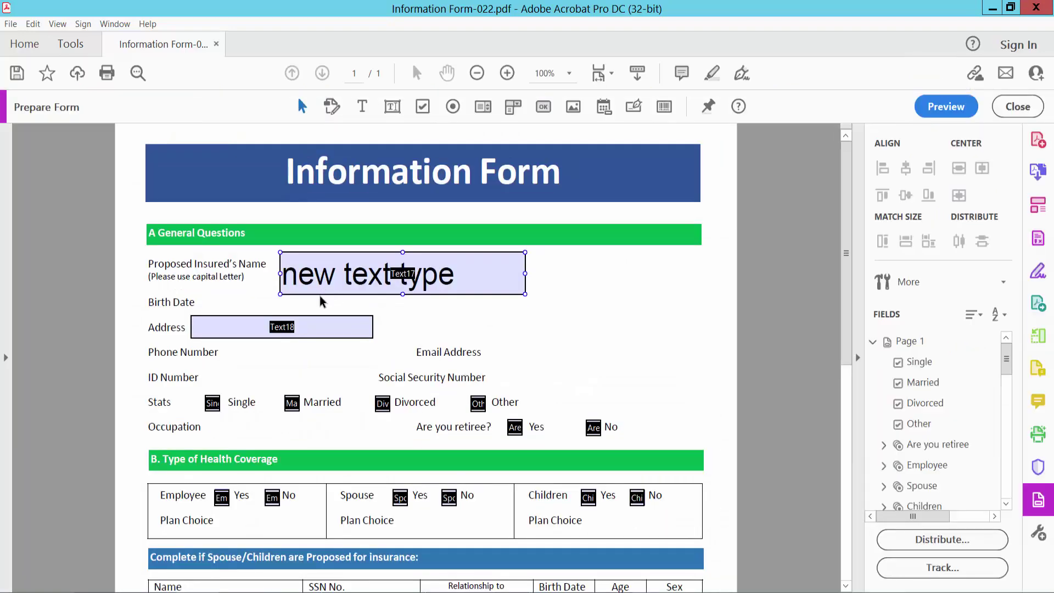
- Shorten the Text17 name field, widen it rightward and shift its left edge right
{"action": "left_click", "coordinate": [322, 302]}
{"action": "left_click", "coordinate": [405, 294]}
{"action": "left_click", "coordinate": [404, 284]}
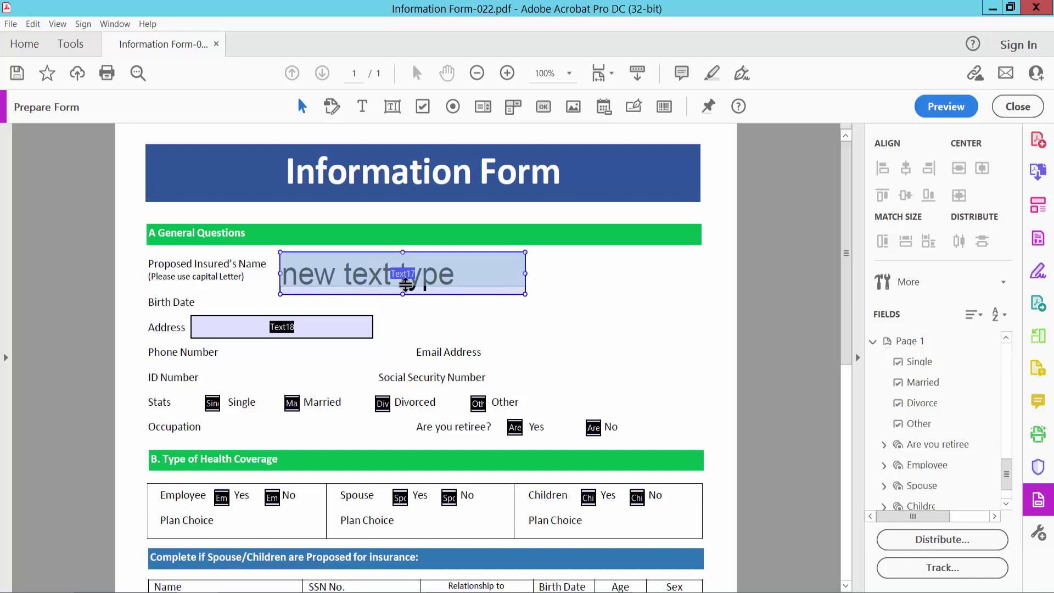
{"action": "left_click_drag", "start_coordinate": [404, 284], "coordinate": [405, 277]}
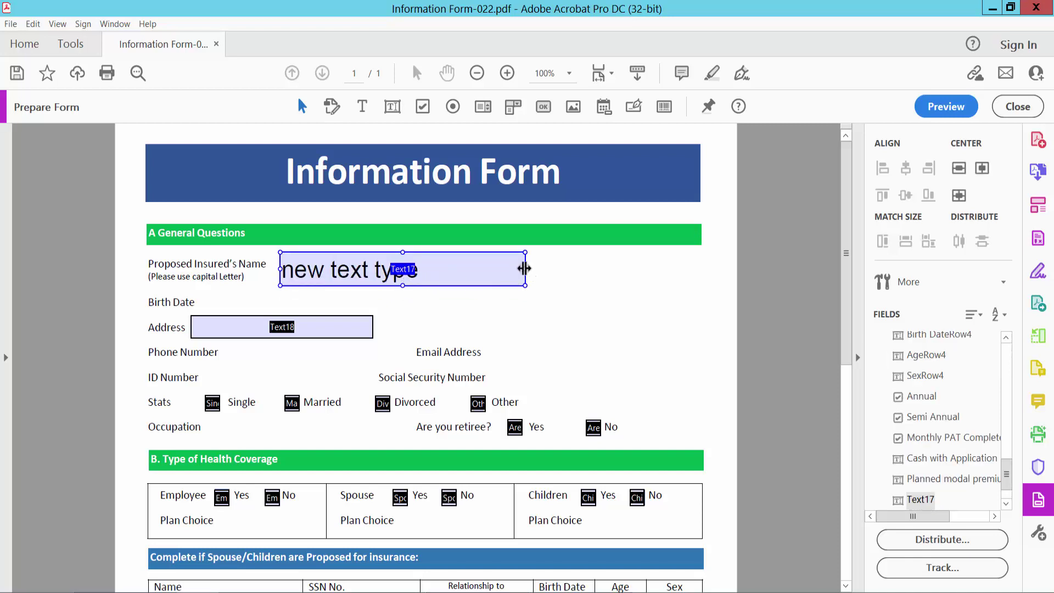
{"action": "left_click_drag", "start_coordinate": [525, 268], "coordinate": [577, 267]}
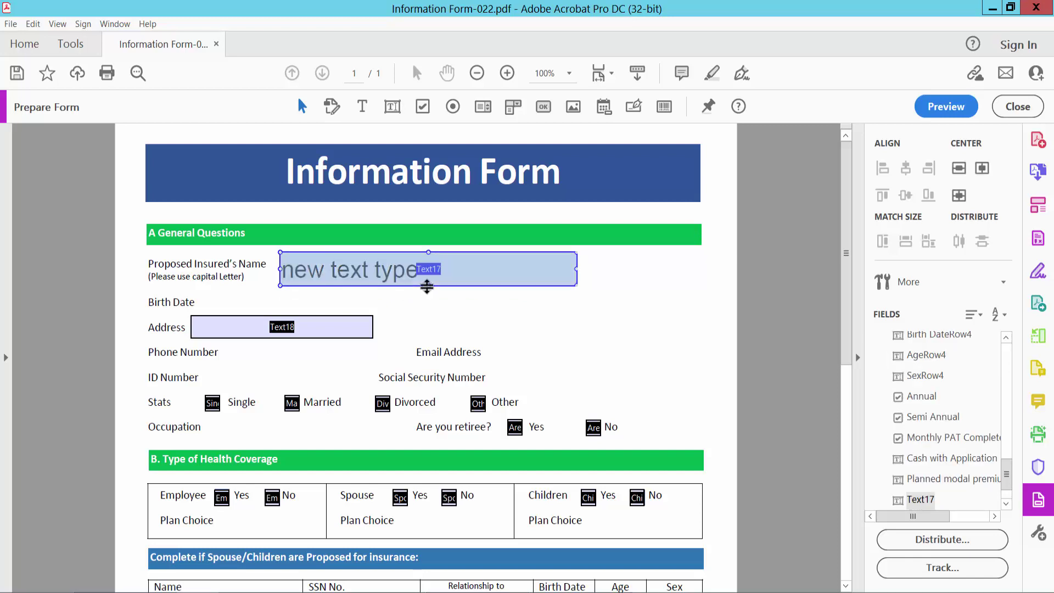
{"action": "left_click_drag", "start_coordinate": [428, 287], "coordinate": [428, 292]}
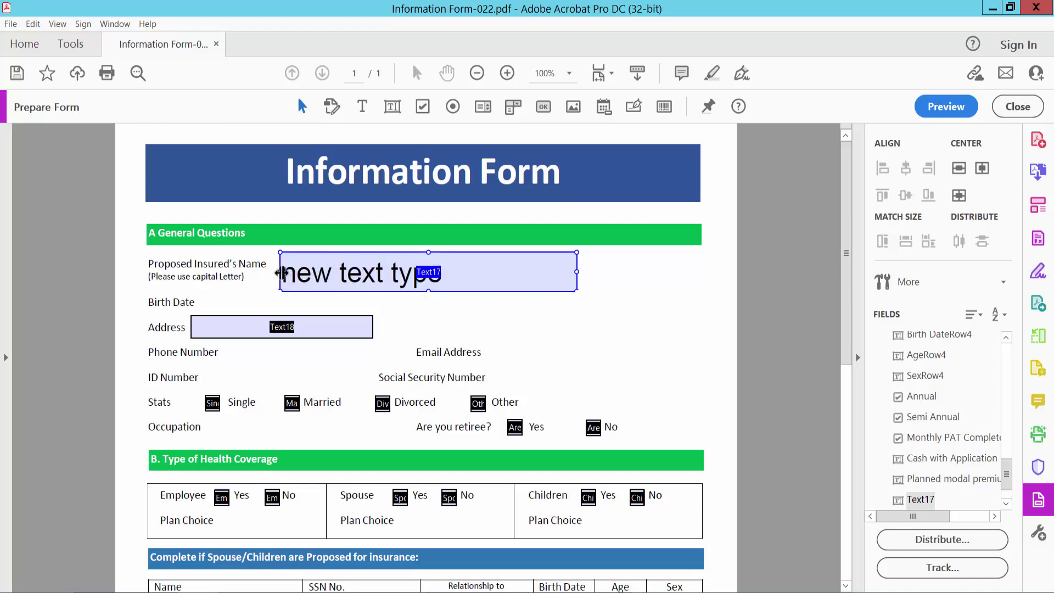
{"action": "left_click_drag", "start_coordinate": [278, 272], "coordinate": [310, 273]}
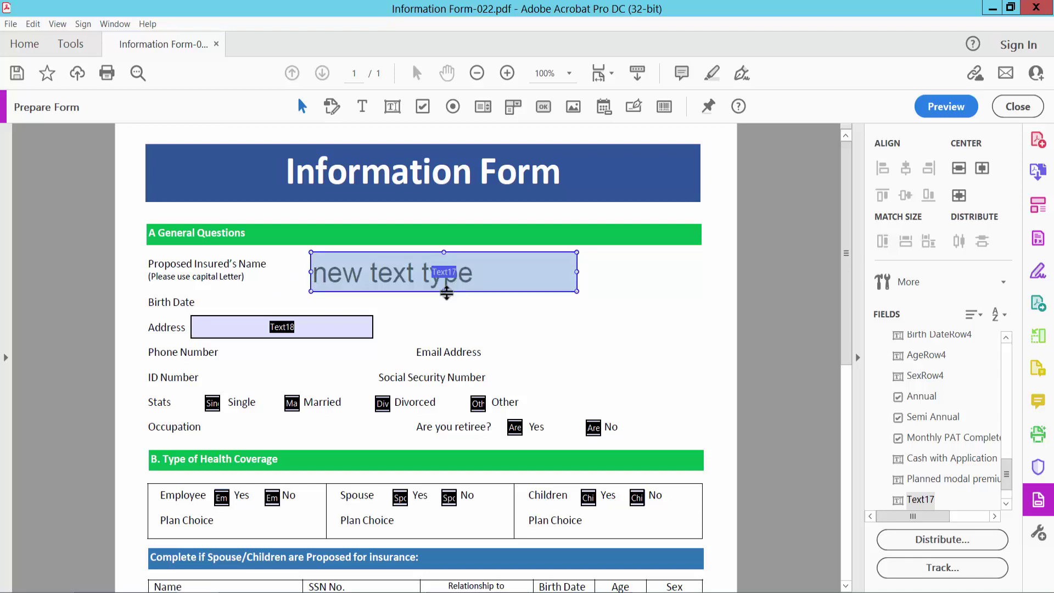
{"action": "left_click_drag", "start_coordinate": [447, 291], "coordinate": [446, 285]}
- Raise the Text18 Address field's top edge and extend its right edge outward
{"action": "left_click", "coordinate": [245, 330]}
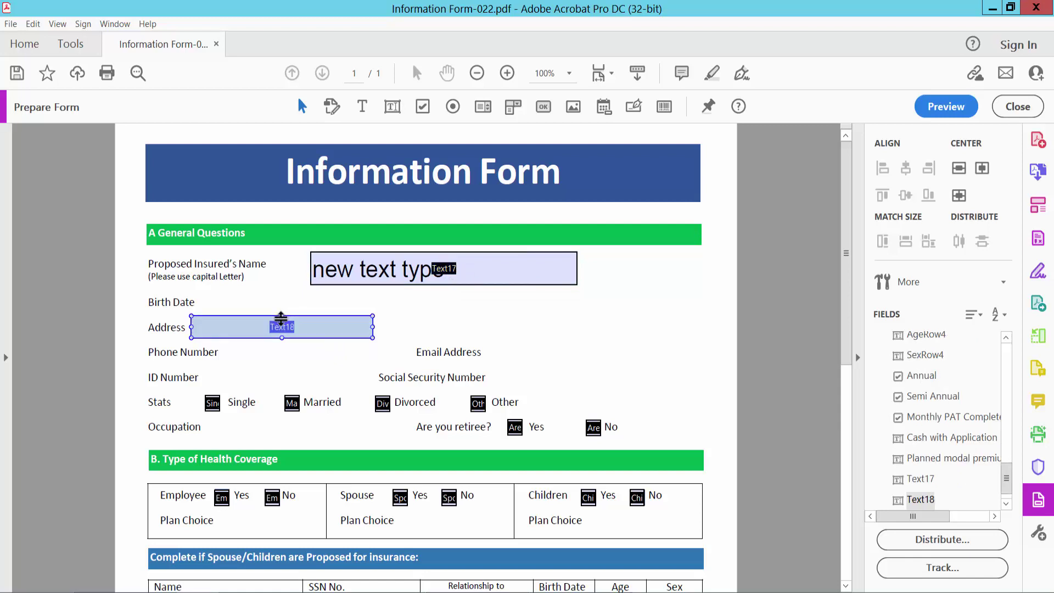
{"action": "left_click_drag", "start_coordinate": [281, 316], "coordinate": [281, 310]}
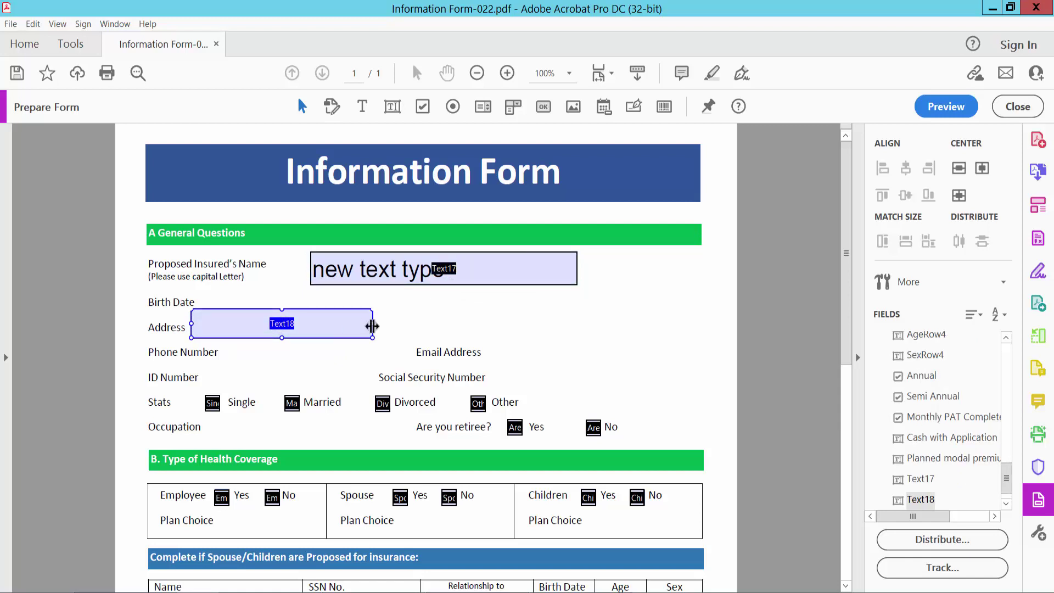
{"action": "left_click_drag", "start_coordinate": [373, 327], "coordinate": [393, 327]}
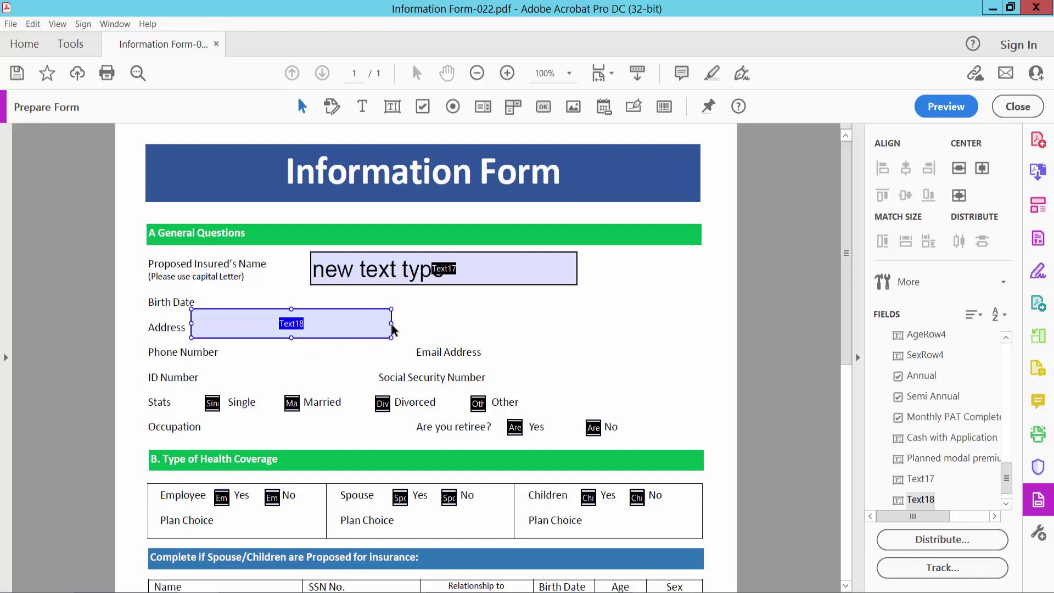
{"action": "left_click_drag", "start_coordinate": [393, 327], "coordinate": [426, 323]}
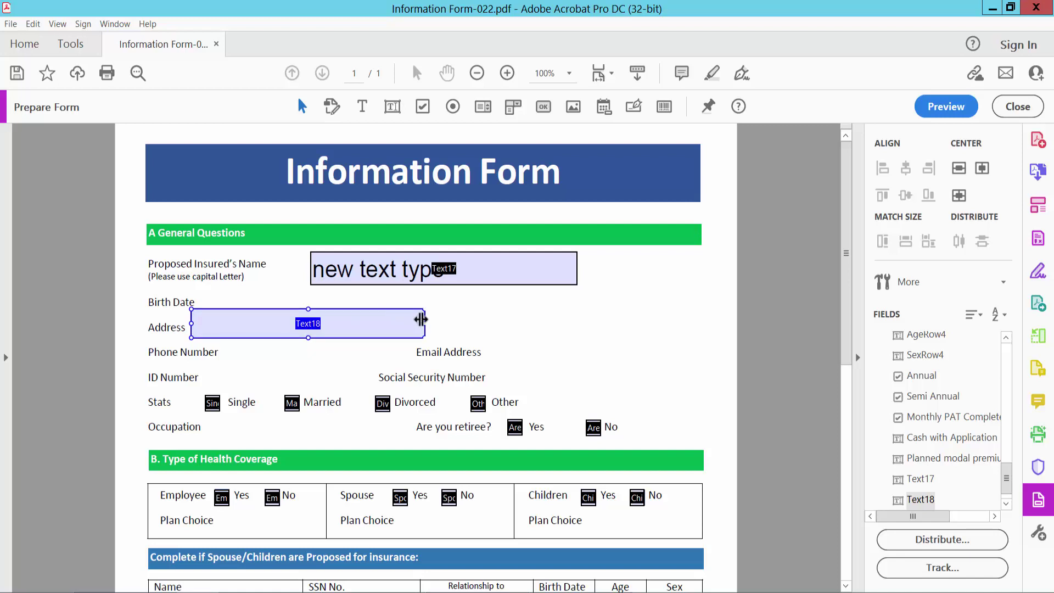
- Draw a new text field beside Email Address and make it slightly taller
{"action": "left_click", "coordinate": [394, 107]}
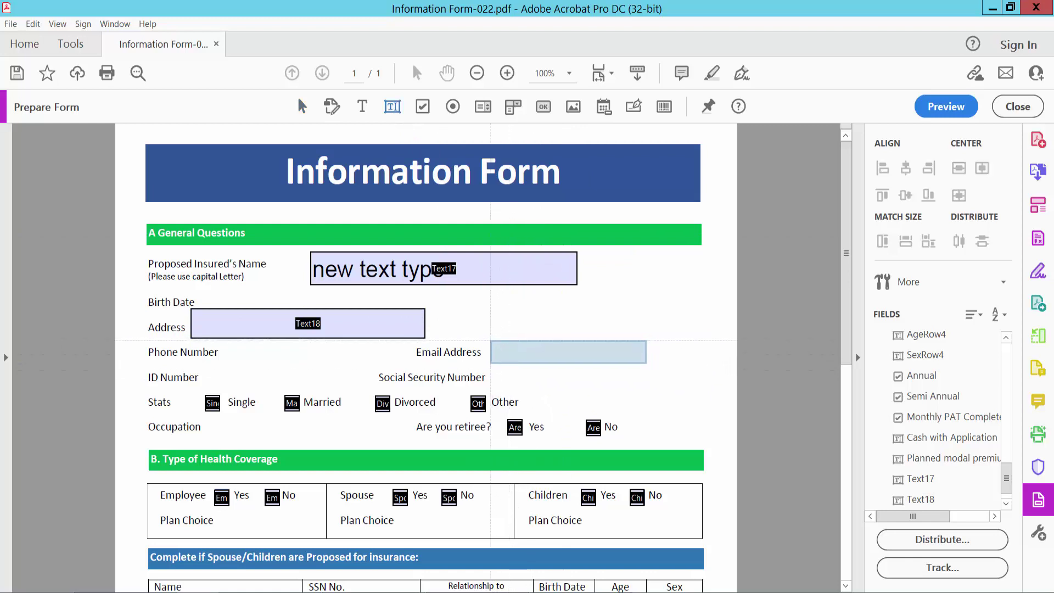
{"action": "left_click_drag", "start_coordinate": [491, 341], "coordinate": [721, 364]}
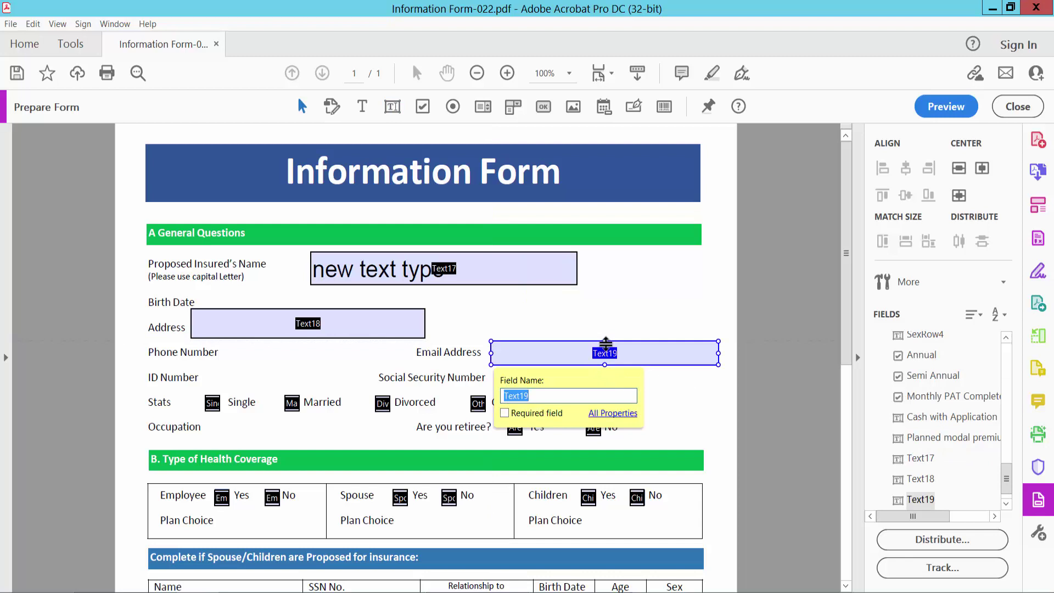
{"action": "left_click_drag", "start_coordinate": [606, 341], "coordinate": [606, 334]}
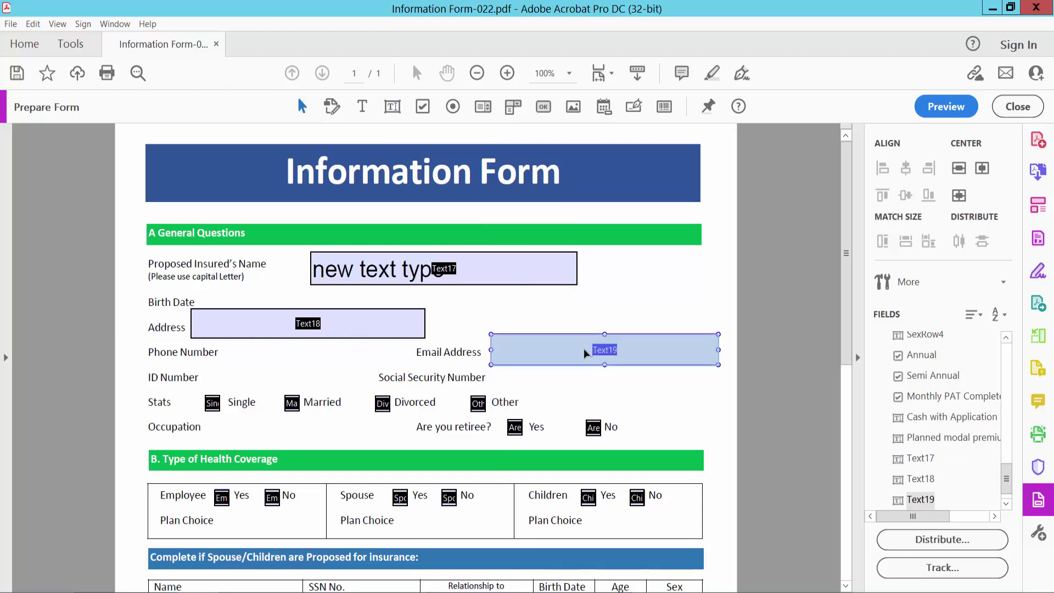
- Preview the form and enter sample text in the Email Address and Address fields
{"action": "left_click", "coordinate": [959, 111]}
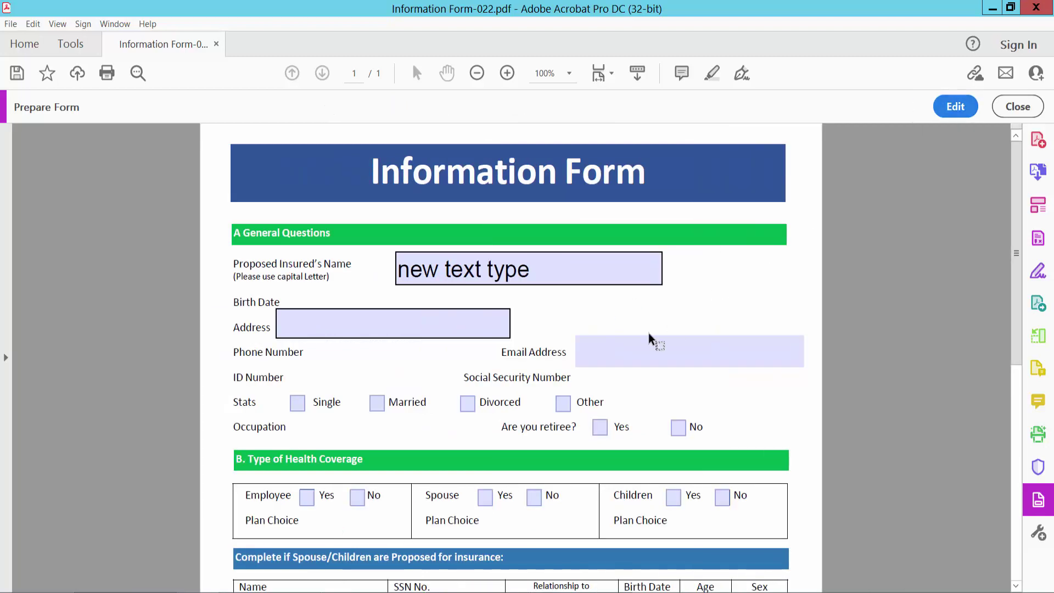
{"action": "left_click", "coordinate": [651, 346]}
{"action": "type", "text": "sa"}
{"action": "left_click", "coordinate": [435, 329]}
{"action": "type", "text": "s"}
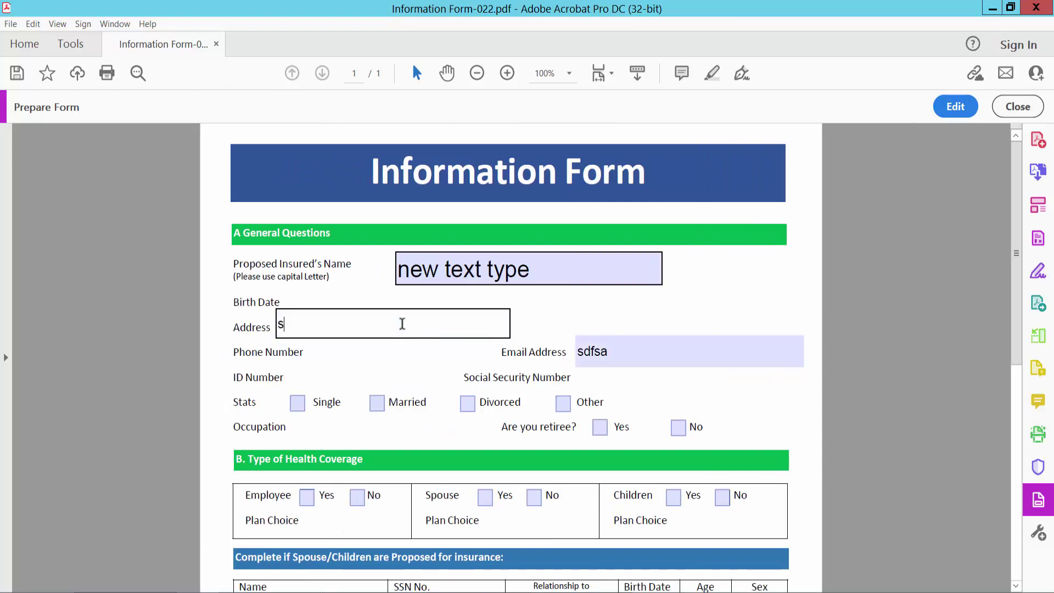
{"action": "type", "text": "dfssasdf"}
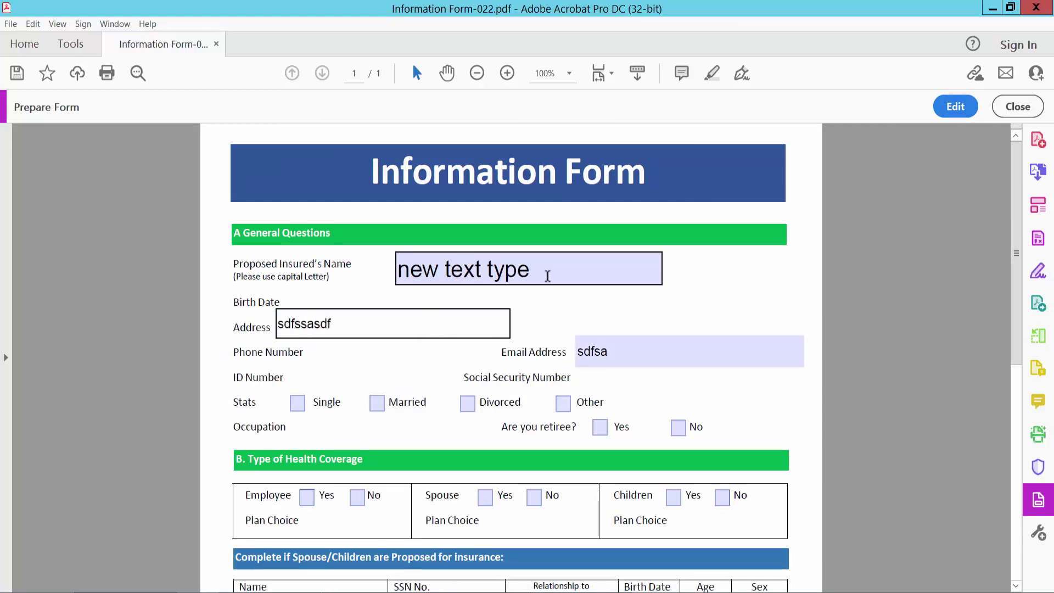
- Exit the preview with Edit and deselect the name field
{"action": "left_click", "coordinate": [956, 106]}
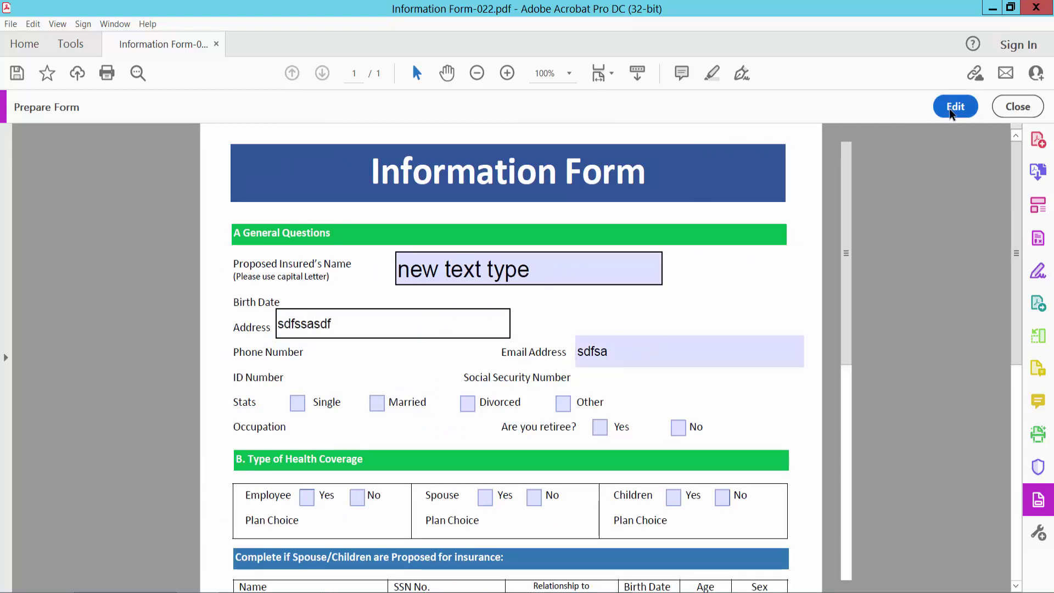
{"action": "left_click", "coordinate": [506, 310]}
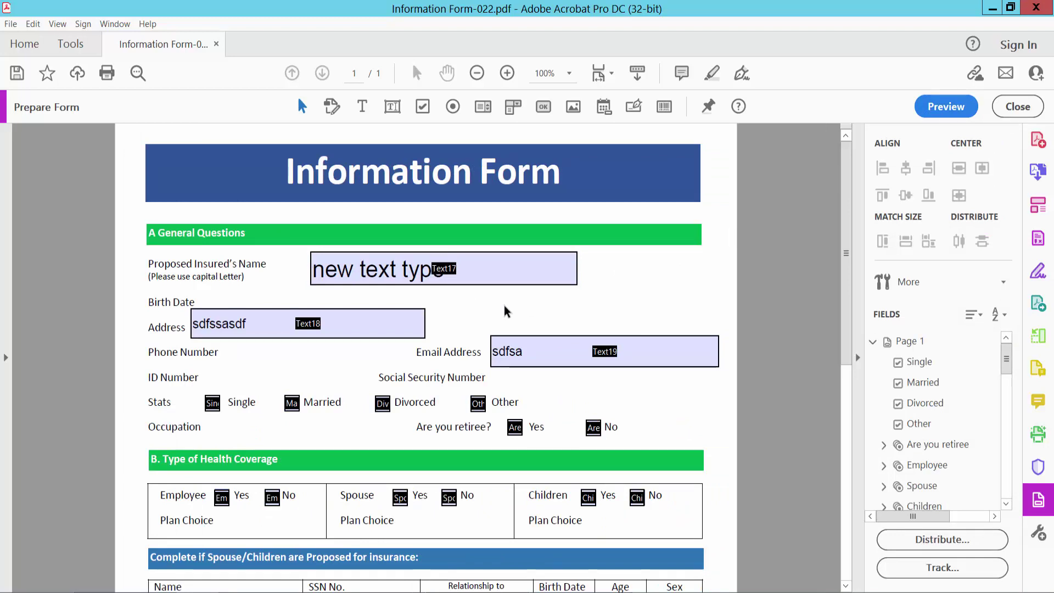